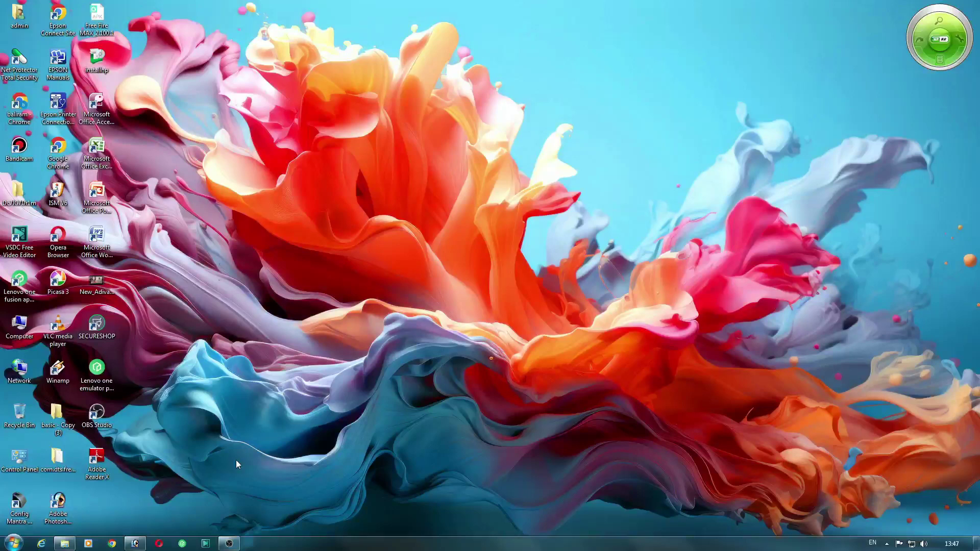
- Bring Photoshop forward with the forest portrait, maximize the document window and zoom to 33.3%
{"action": "left_click", "coordinate": [134, 544]}
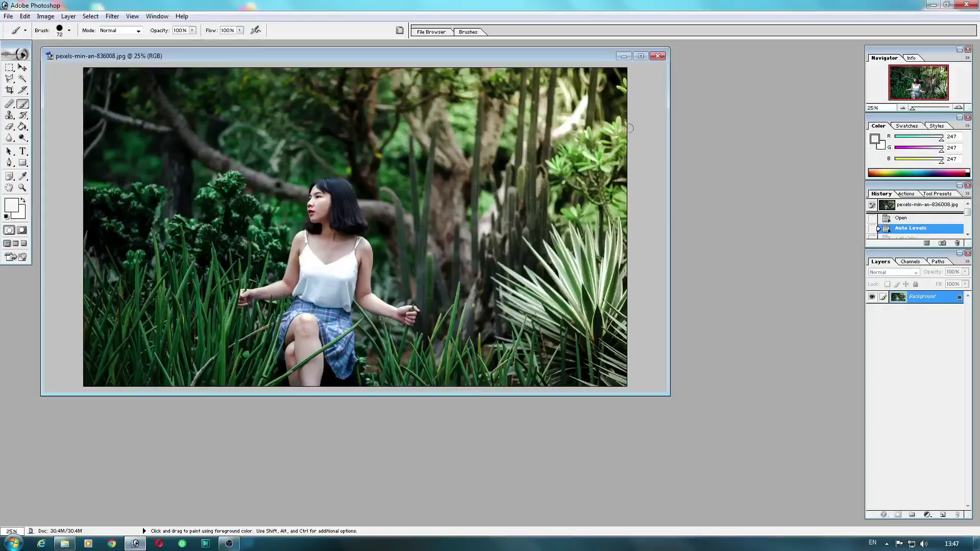
{"action": "left_click", "coordinate": [642, 57]}
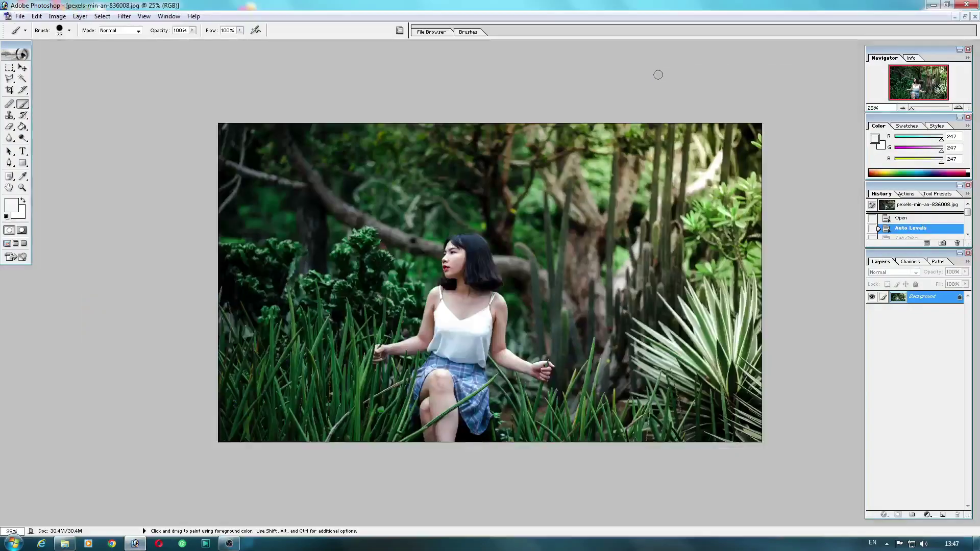
{"action": "key", "text": "ctrl+plus"}
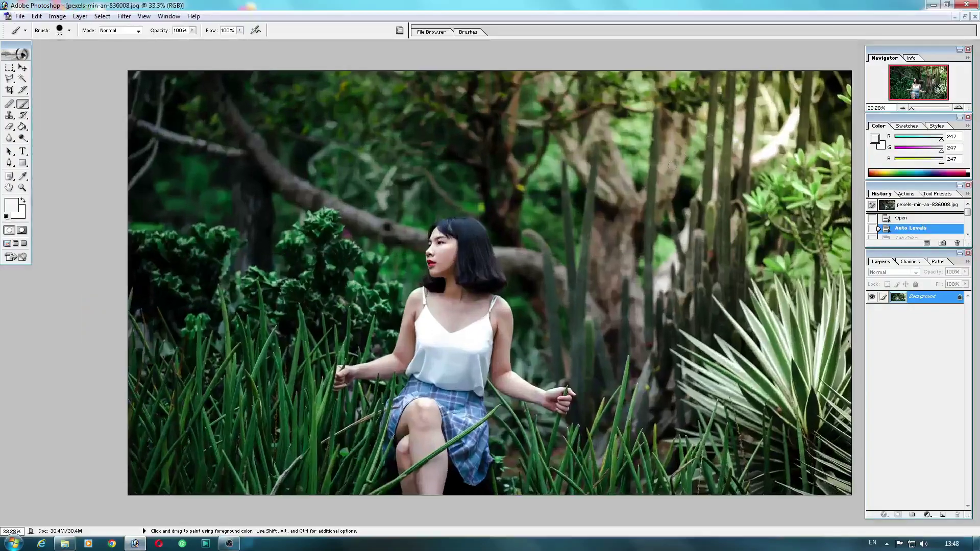
- Duplicate the Background layer to create a Background copy
{"action": "right_click", "coordinate": [917, 299]}
{"action": "left_click", "coordinate": [914, 331]}
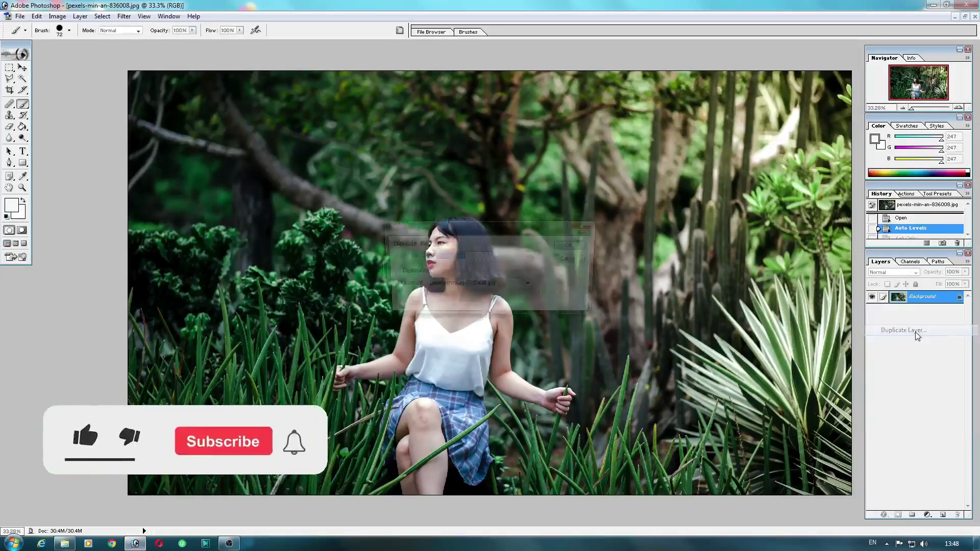
{"action": "left_click", "coordinate": [576, 245]}
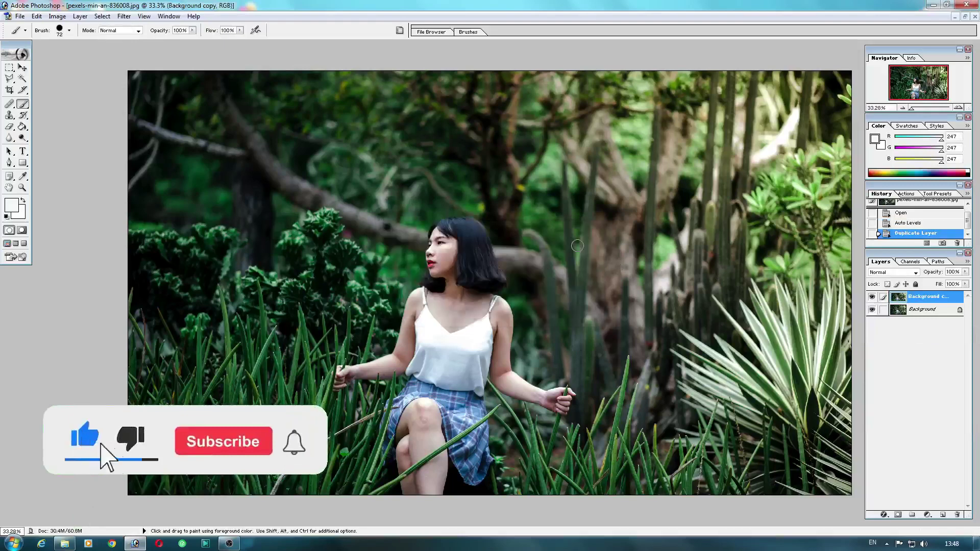
- Convert the image to Lab Color mode without flattening the layers
{"action": "left_click", "coordinate": [58, 18]}
{"action": "mouse_move", "coordinate": [71, 27]}
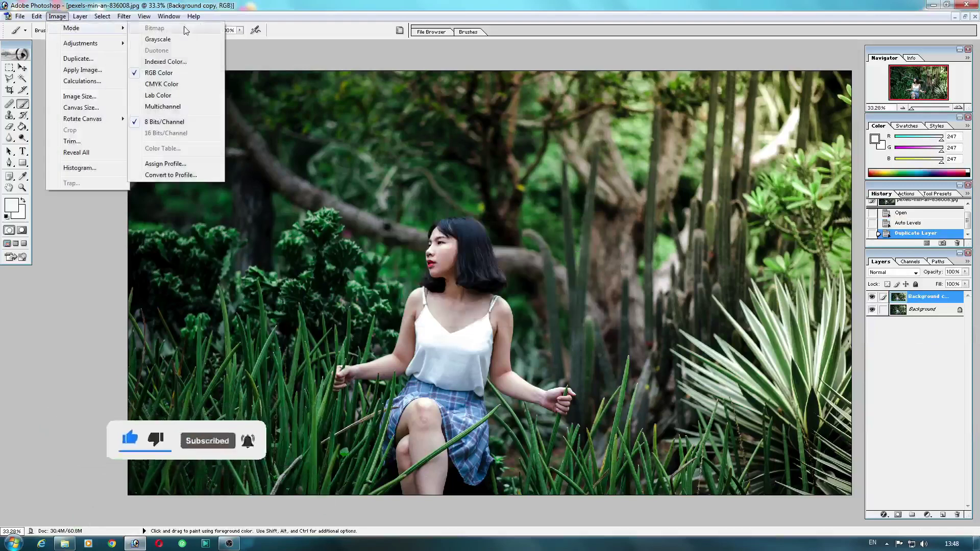
{"action": "left_click", "coordinate": [155, 97]}
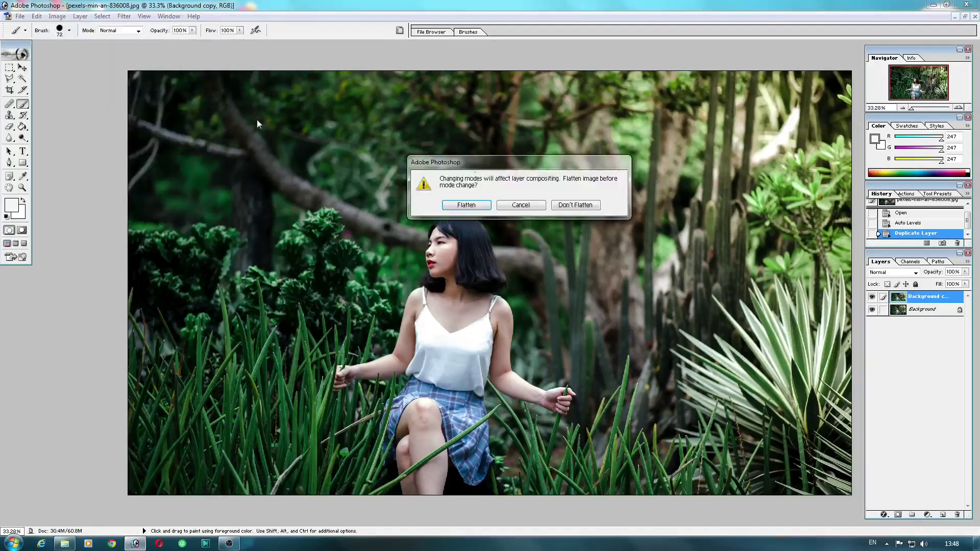
{"action": "left_click", "coordinate": [576, 206]}
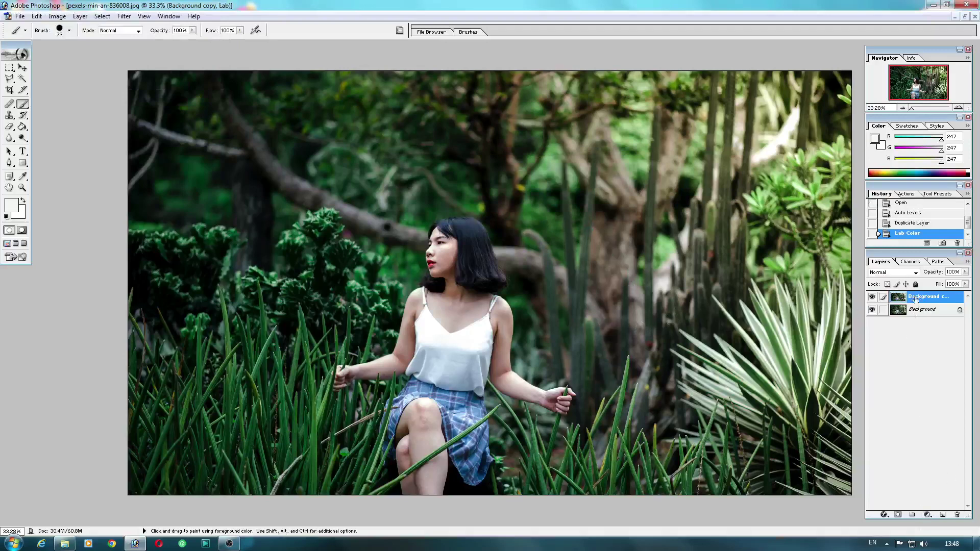
- Copy the whole b channel into the a channel, then return to the Lab composite
{"action": "left_click", "coordinate": [910, 262]}
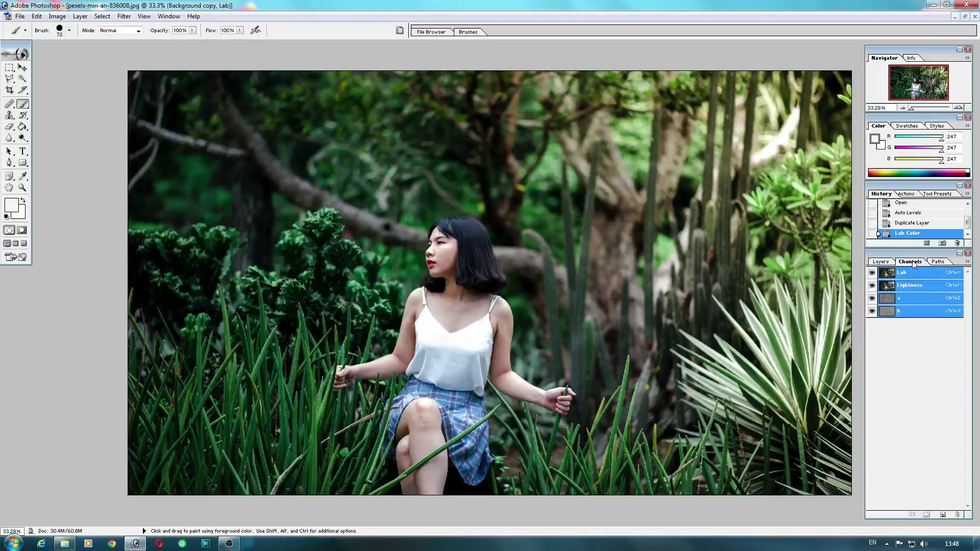
{"action": "left_click", "coordinate": [898, 312]}
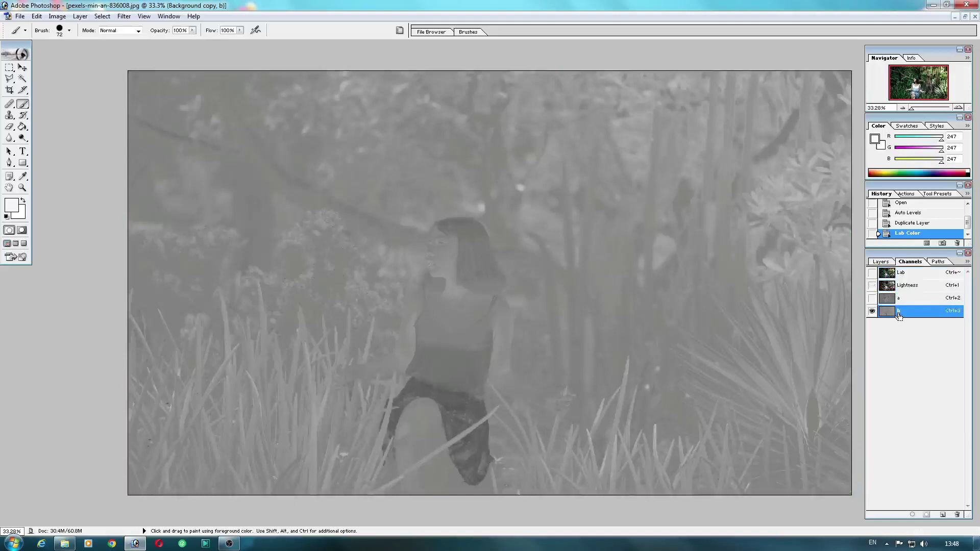
{"action": "key", "text": "ctrl+a"}
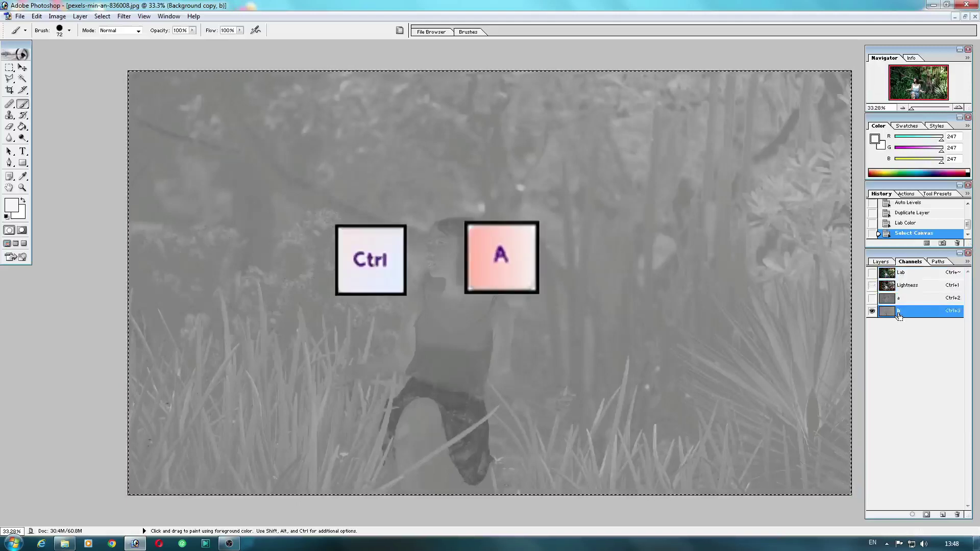
{"action": "left_click", "coordinate": [931, 301]}
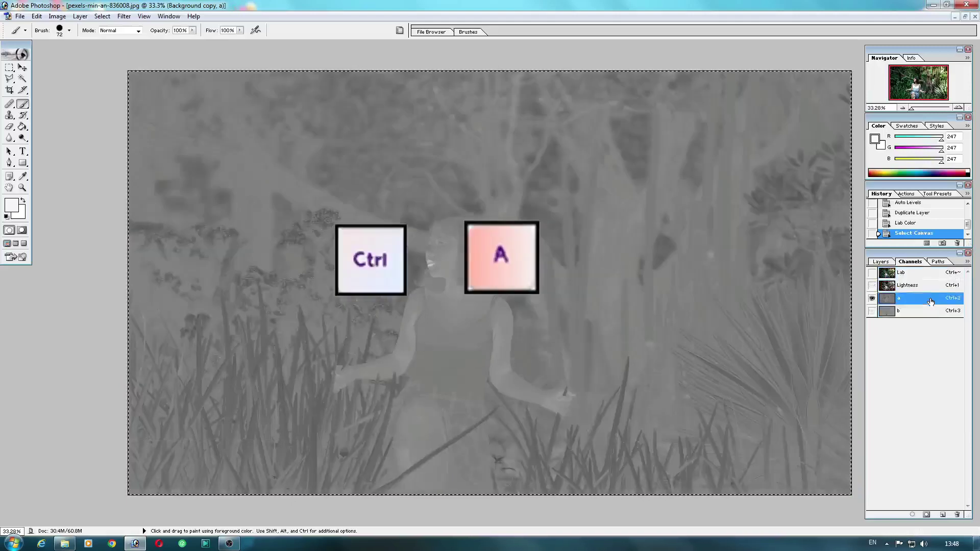
{"action": "key", "text": "ctrl+v"}
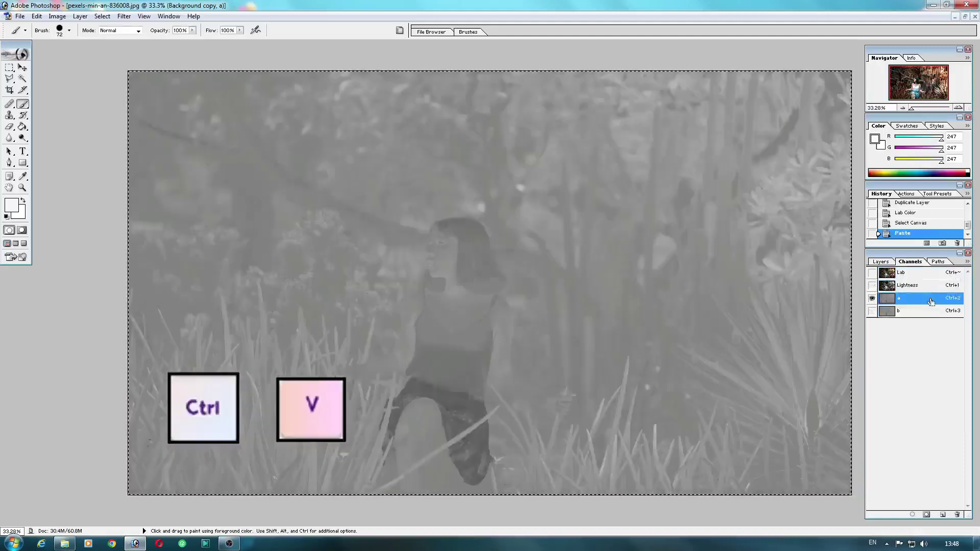
{"action": "left_click", "coordinate": [913, 274]}
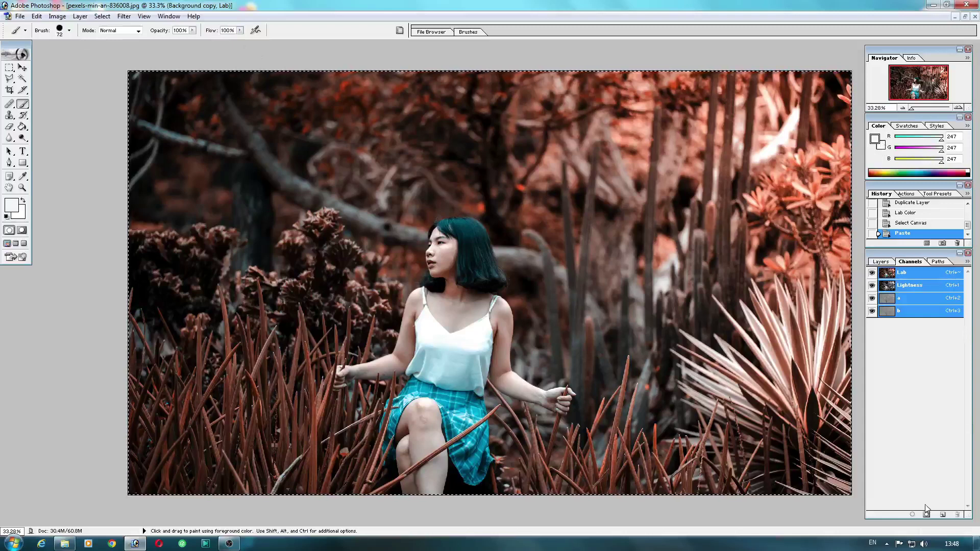
- From the Layers panel, add a Hue/Saturation adjustment layer above Background copy
{"action": "left_click", "coordinate": [886, 262]}
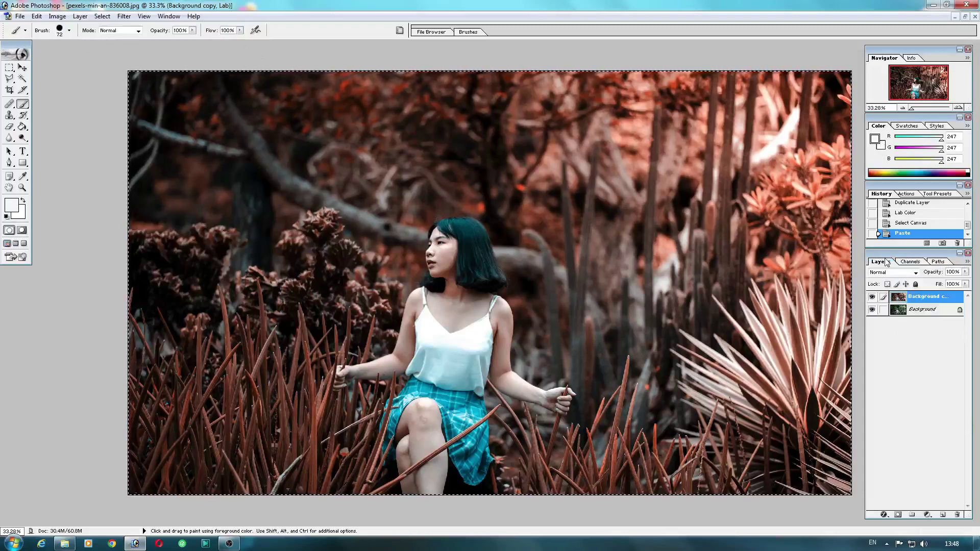
{"action": "left_click", "coordinate": [928, 515]}
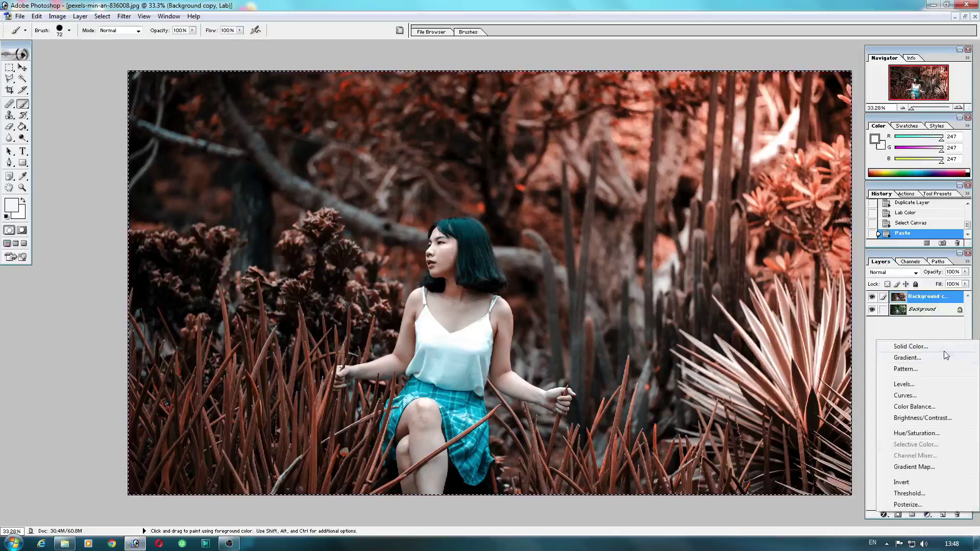
{"action": "left_click", "coordinate": [916, 433]}
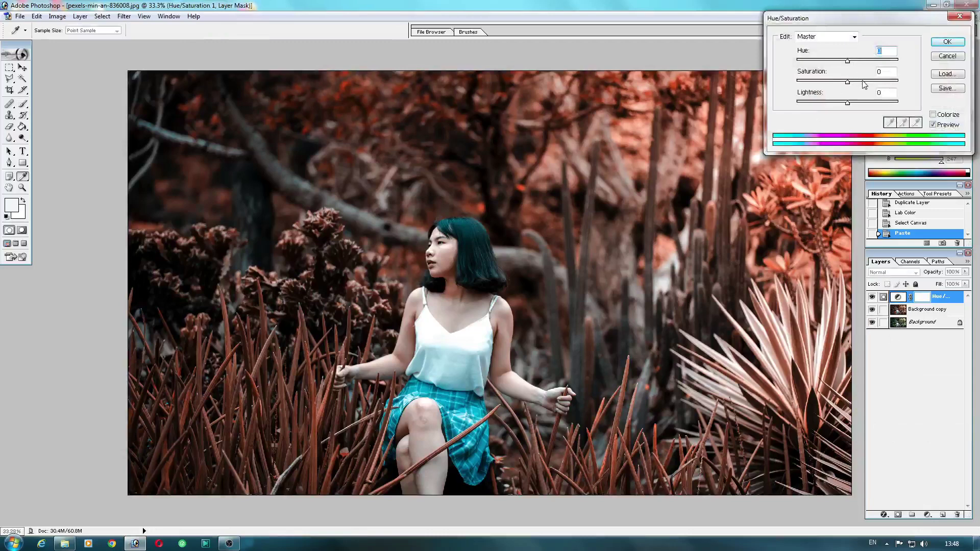
- Set the Hue/Saturation layer to Hue +37 and Saturation +72, then apply it
{"action": "left_click", "coordinate": [862, 81]}
{"action": "left_click", "coordinate": [873, 83]}
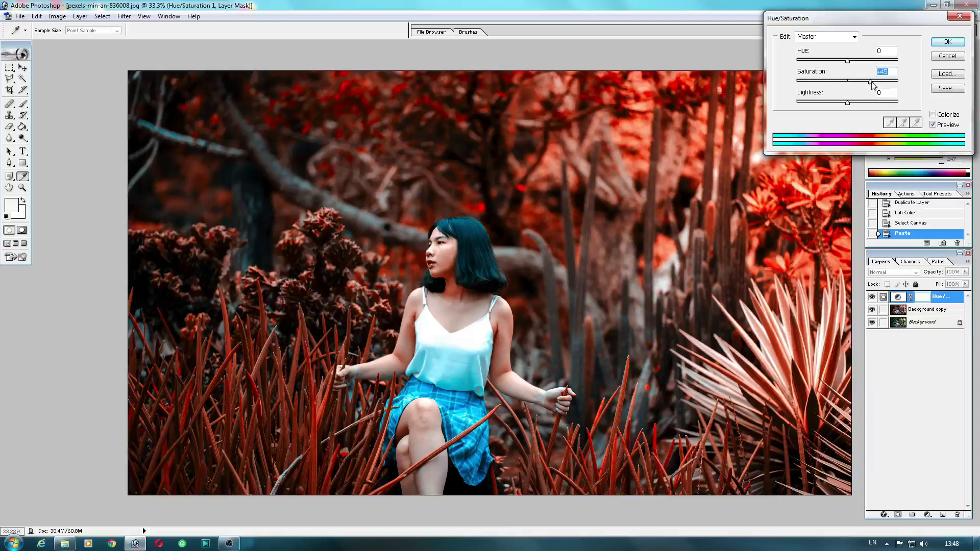
{"action": "mouse_move", "coordinate": [870, 82]}
{"action": "left_mouse_down"}
{"action": "mouse_move", "coordinate": [859, 61]}
{"action": "mouse_move", "coordinate": [868, 61]}
{"action": "left_mouse_up"}
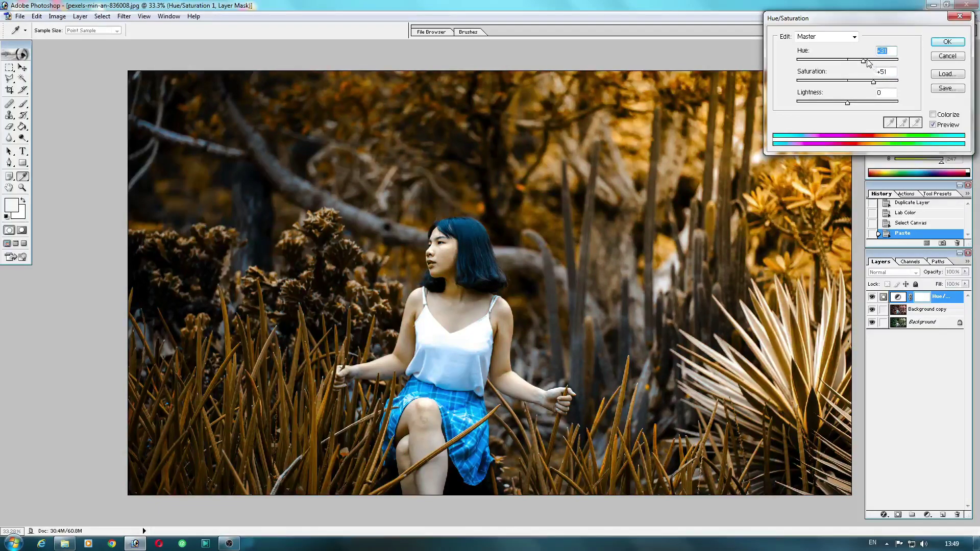
{"action": "left_click_drag", "start_coordinate": [867, 61], "coordinate": [868, 61]}
{"action": "left_click_drag", "start_coordinate": [870, 62], "coordinate": [866, 62]}
{"action": "left_click_drag", "start_coordinate": [864, 63], "coordinate": [868, 63]}
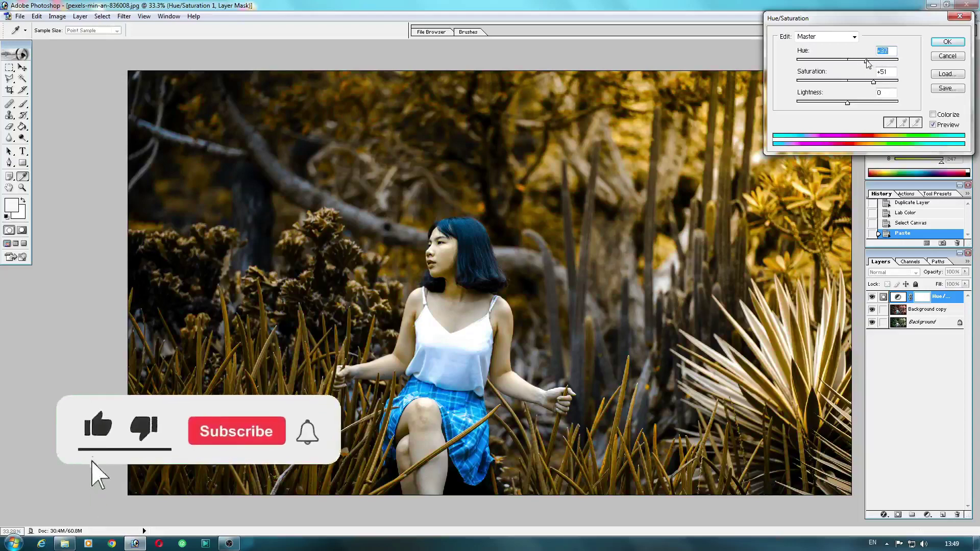
{"action": "left_click_drag", "start_coordinate": [873, 81], "coordinate": [884, 81]}
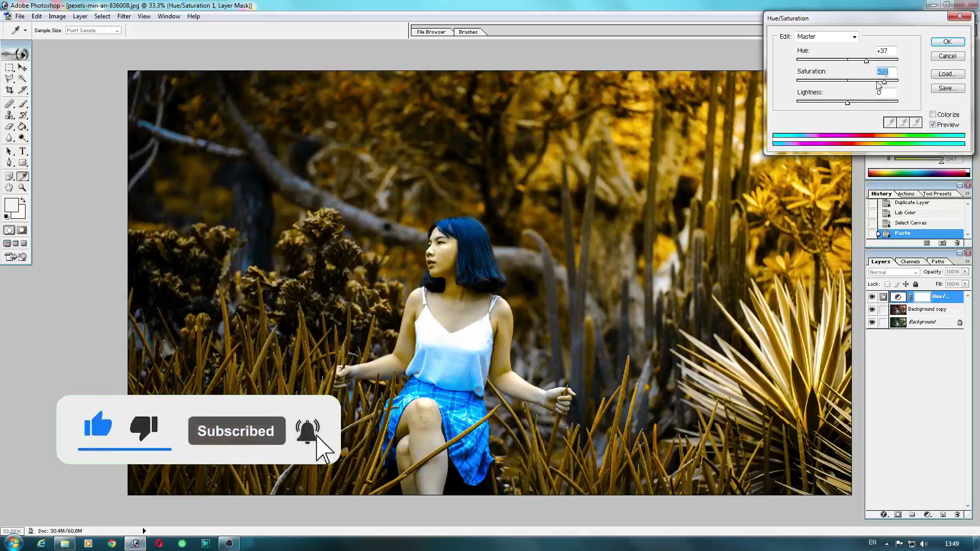
{"action": "left_click", "coordinate": [946, 42]}
- With a black brush, paint the mask over the face, neck and upper chest
{"action": "key", "text": "b"}
{"action": "key", "text": "ctrl+plus"}
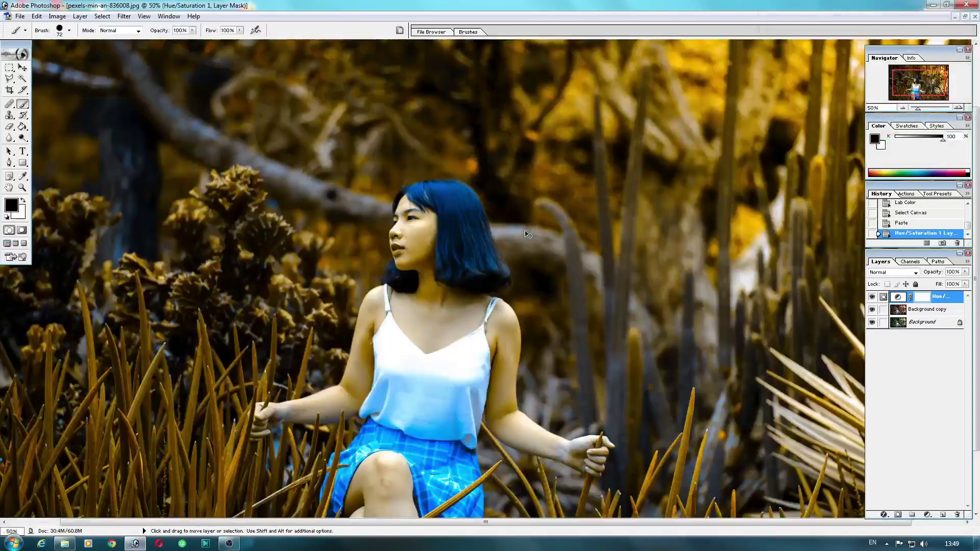
{"action": "key", "text": "ctrl+plus"}
{"action": "key", "text": "ctrl+plus"}
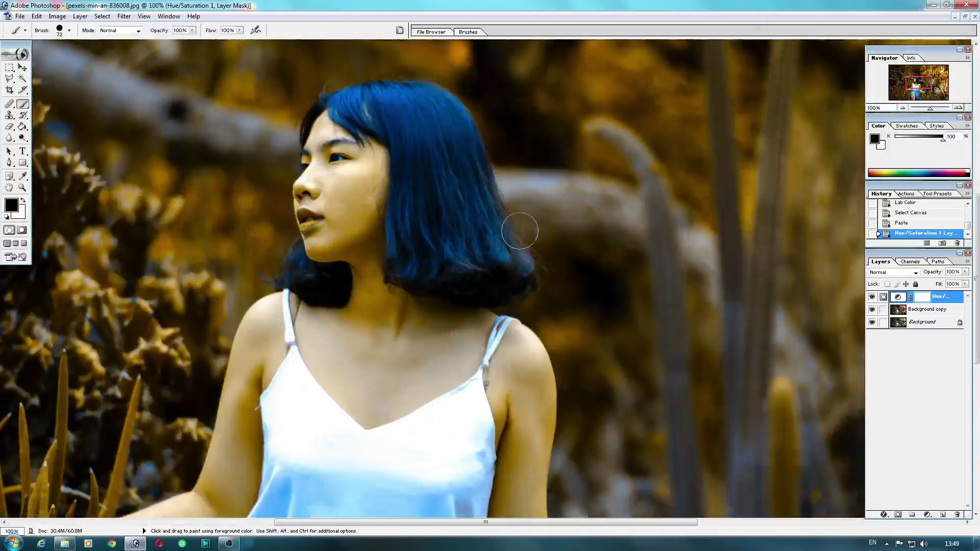
{"action": "scroll", "coordinate": [520, 230], "scroll_direction": "down", "scroll_amount": 2}
{"action": "left_click_drag", "start_coordinate": [321, 122], "coordinate": [372, 153]}
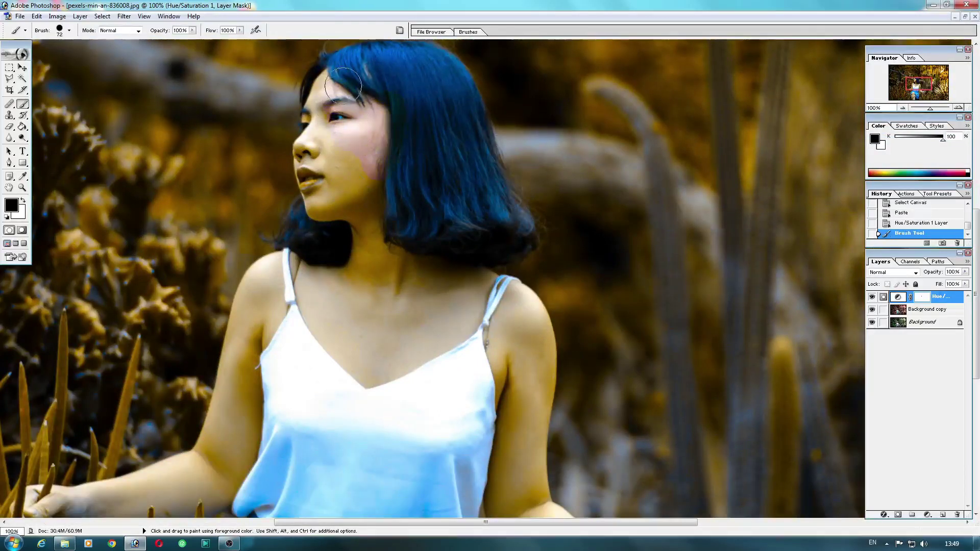
{"action": "mouse_move", "coordinate": [343, 86]}
{"action": "left_mouse_down"}
{"action": "mouse_move", "coordinate": [308, 154]}
{"action": "mouse_move", "coordinate": [352, 138]}
{"action": "left_mouse_up"}
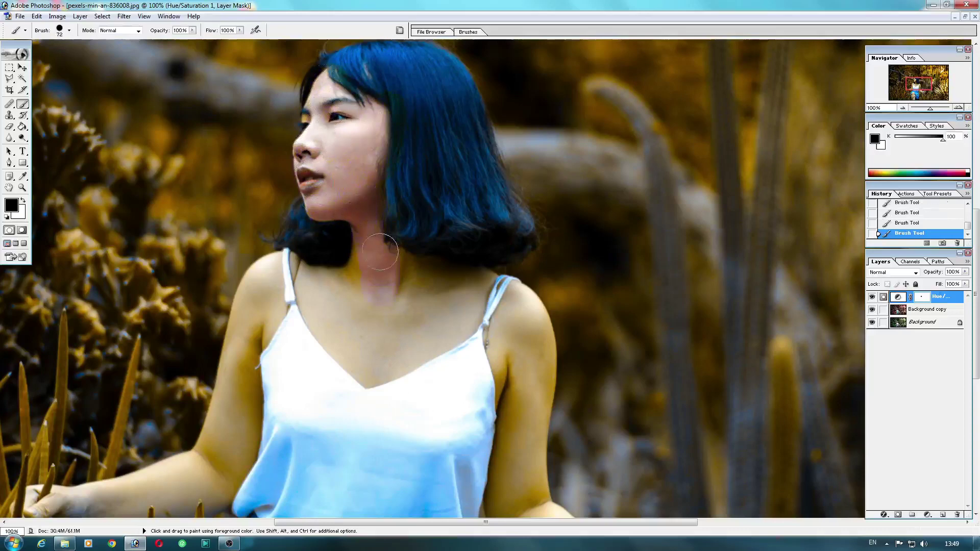
{"action": "mouse_move", "coordinate": [380, 251]}
{"action": "left_mouse_down"}
{"action": "mouse_move", "coordinate": [317, 258]}
{"action": "mouse_move", "coordinate": [313, 313]}
{"action": "mouse_move", "coordinate": [389, 343]}
{"action": "mouse_move", "coordinate": [360, 322]}
{"action": "mouse_move", "coordinate": [422, 247]}
{"action": "mouse_move", "coordinate": [485, 271]}
{"action": "mouse_move", "coordinate": [431, 342]}
{"action": "mouse_move", "coordinate": [397, 347]}
{"action": "left_mouse_up"}
- Paint the mask over both shoulders, the left upper arm and left forearm
{"action": "scroll", "coordinate": [397, 346], "scroll_direction": "down", "scroll_amount": 5}
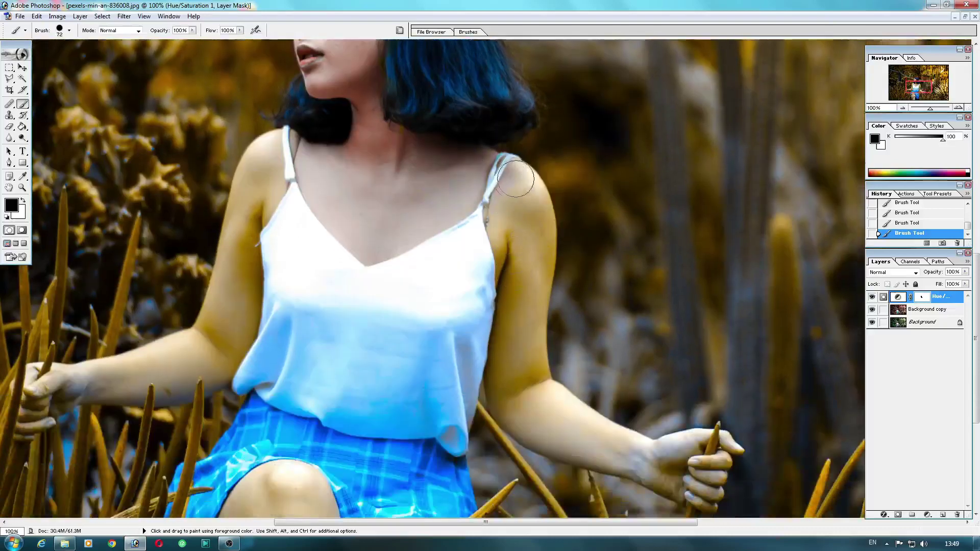
{"action": "mouse_move", "coordinate": [515, 179]}
{"action": "left_mouse_down"}
{"action": "mouse_move", "coordinate": [539, 204]}
{"action": "mouse_move", "coordinate": [531, 250]}
{"action": "mouse_move", "coordinate": [539, 259]}
{"action": "left_mouse_up"}
{"action": "scroll", "coordinate": [434, 255], "scroll_direction": "down", "scroll_amount": 3}
{"action": "scroll", "coordinate": [357, 163], "scroll_direction": "up", "scroll_amount": 2}
{"action": "mouse_move", "coordinate": [320, 125]}
{"action": "left_mouse_down"}
{"action": "mouse_move", "coordinate": [268, 140]}
{"action": "mouse_move", "coordinate": [247, 163]}
{"action": "mouse_move", "coordinate": [272, 203]}
{"action": "mouse_move", "coordinate": [231, 265]}
{"action": "left_mouse_up"}
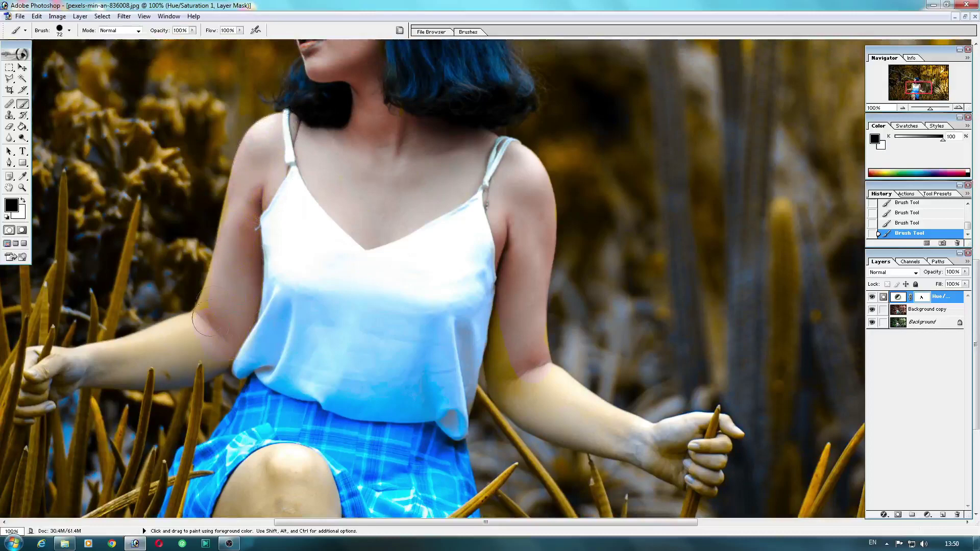
{"action": "left_click_drag", "start_coordinate": [210, 318], "coordinate": [225, 275]}
{"action": "scroll", "coordinate": [309, 243], "scroll_direction": "down", "scroll_amount": 4}
{"action": "scroll", "coordinate": [317, 242], "scroll_direction": "down", "scroll_amount": 1}
{"action": "left_click_drag", "start_coordinate": [159, 217], "coordinate": [61, 249]}
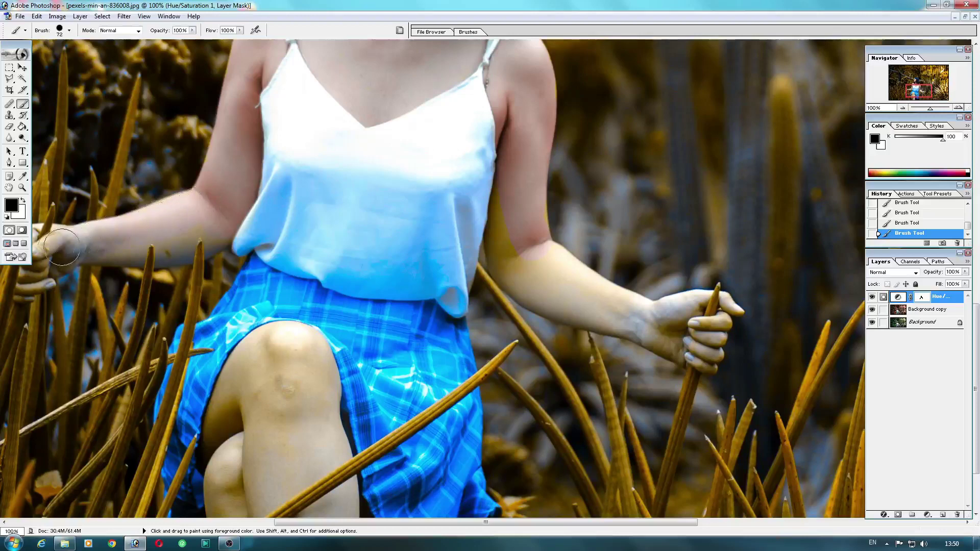
- Mask out the right upper arm's yellow patch, the left hand's fingers and the knees
{"action": "scroll", "coordinate": [102, 243], "scroll_direction": "down", "scroll_amount": 1}
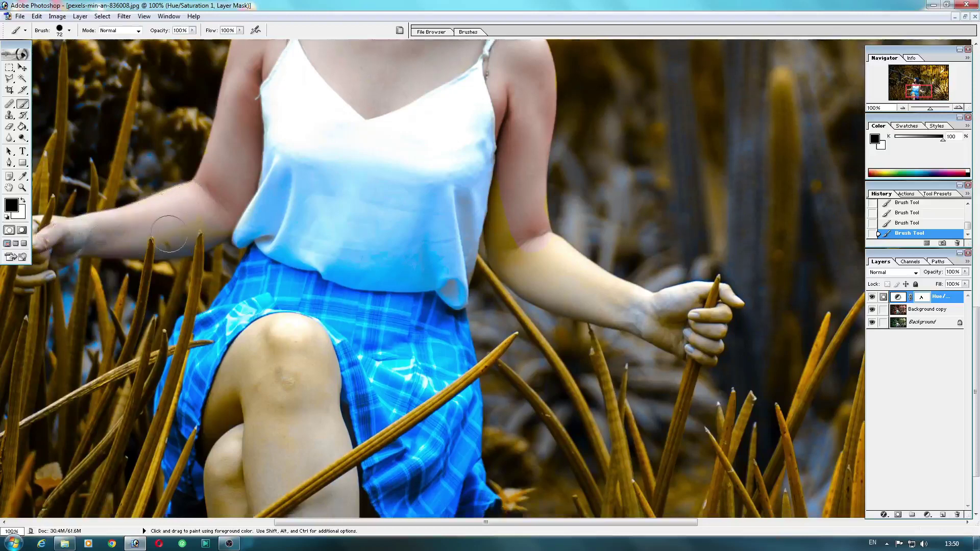
{"action": "mouse_move", "coordinate": [513, 176]}
{"action": "left_mouse_down"}
{"action": "mouse_move", "coordinate": [538, 240]}
{"action": "mouse_move", "coordinate": [542, 295]}
{"action": "left_mouse_up"}
{"action": "scroll", "coordinate": [290, 218], "scroll_direction": "down", "scroll_amount": 2}
{"action": "scroll", "coordinate": [78, 194], "scroll_direction": "up", "scroll_amount": 1}
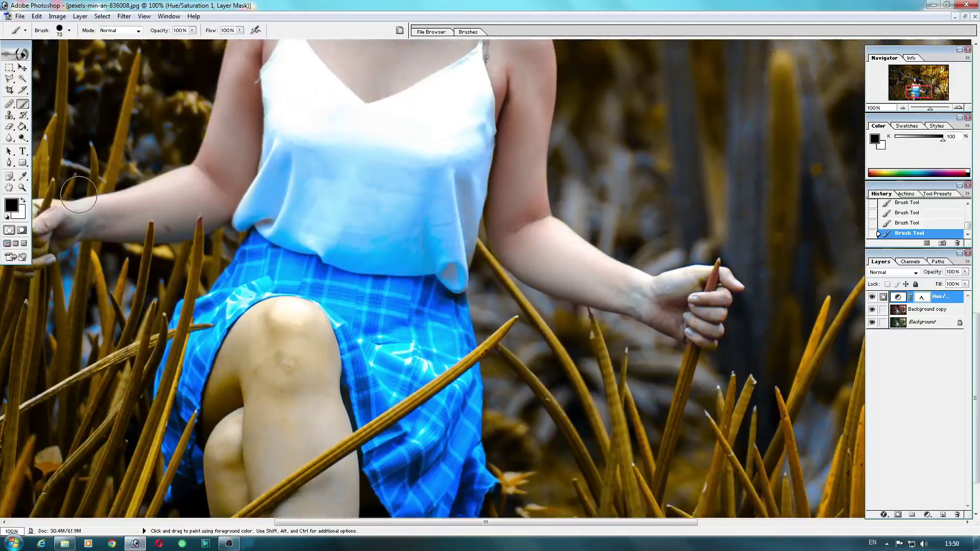
{"action": "scroll", "coordinate": [78, 194], "scroll_direction": "down", "scroll_amount": 3}
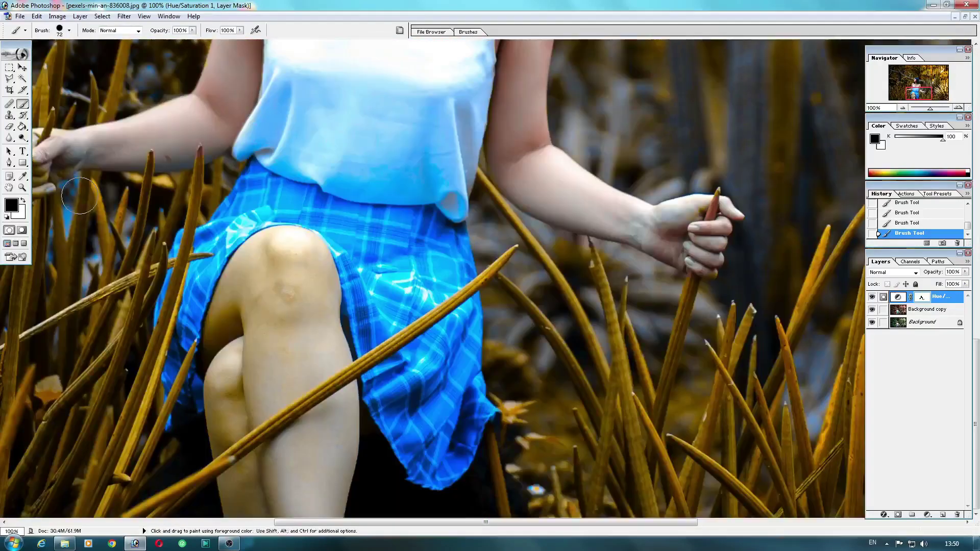
{"action": "scroll", "coordinate": [79, 194], "scroll_direction": "left", "scroll_amount": 2}
{"action": "scroll", "coordinate": [79, 194], "scroll_direction": "left", "scroll_amount": 3}
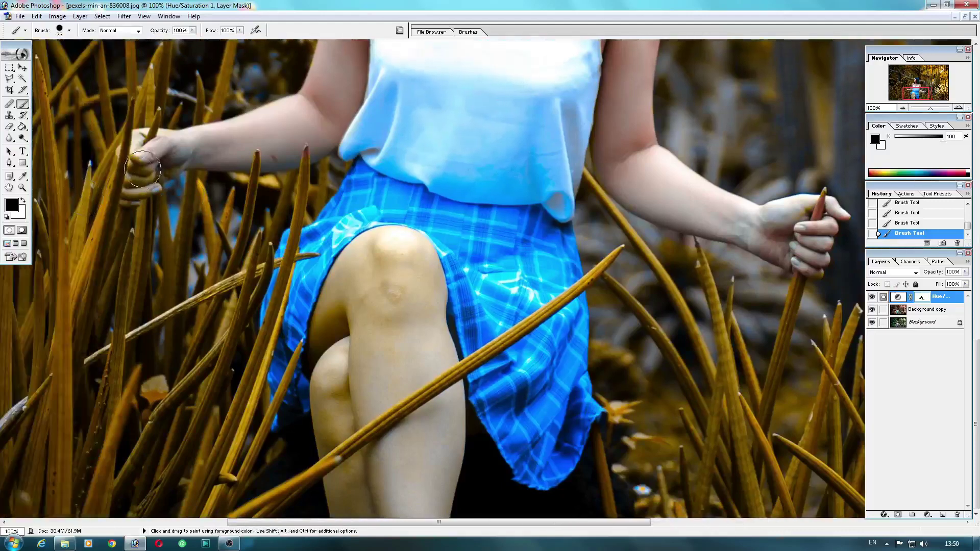
{"action": "left_click_drag", "start_coordinate": [143, 168], "coordinate": [134, 190]}
{"action": "mouse_move", "coordinate": [334, 276]}
{"action": "left_mouse_down"}
{"action": "mouse_move", "coordinate": [424, 264]}
{"action": "mouse_move", "coordinate": [326, 387]}
{"action": "left_mouse_up"}
{"action": "left_click_drag", "start_coordinate": [416, 370], "coordinate": [441, 353]}
- Zoom back out to 33.3% and merge the Hue/Saturation layer into Background copy
{"action": "key", "text": "ctrl+minus"}
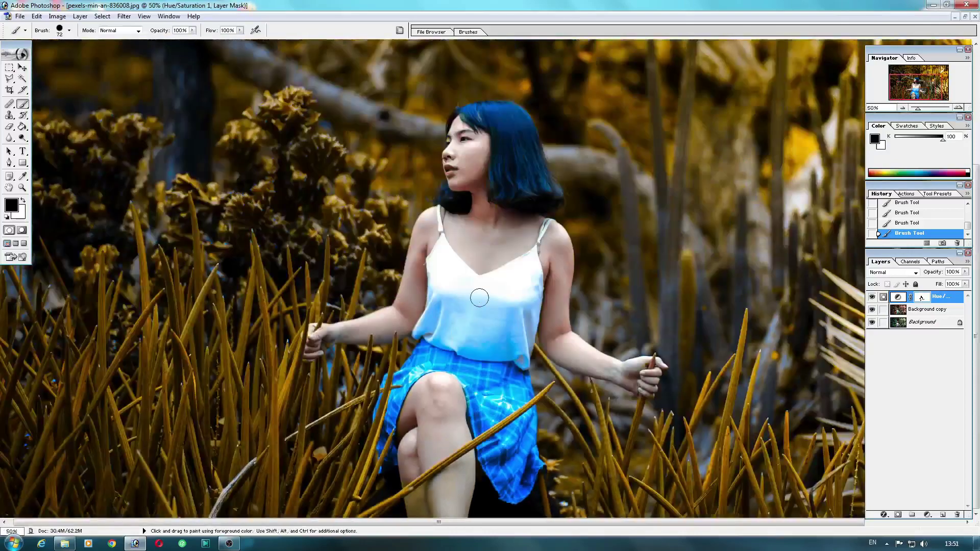
{"action": "key", "text": "ctrl+minus"}
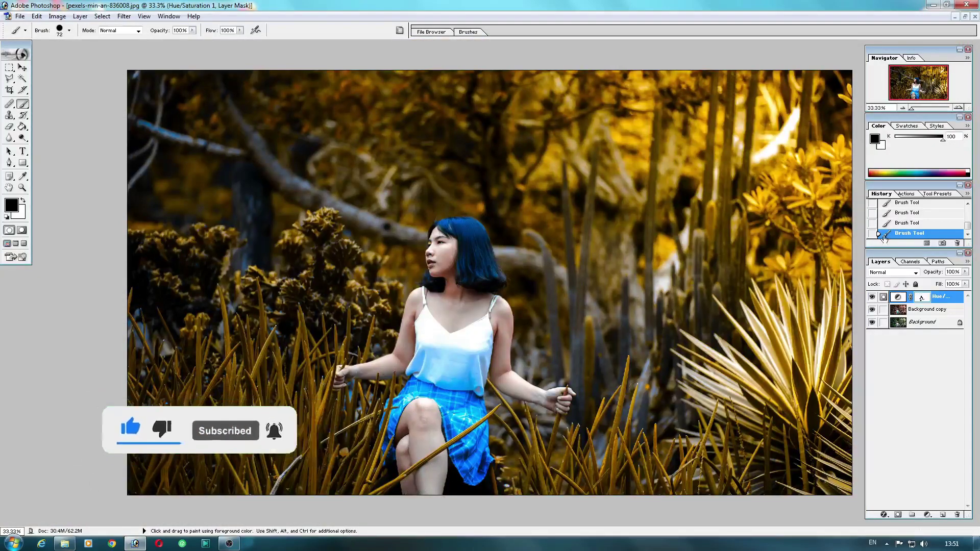
{"action": "key", "text": "ctrl+minus"}
{"action": "key", "text": "ctrl+plus"}
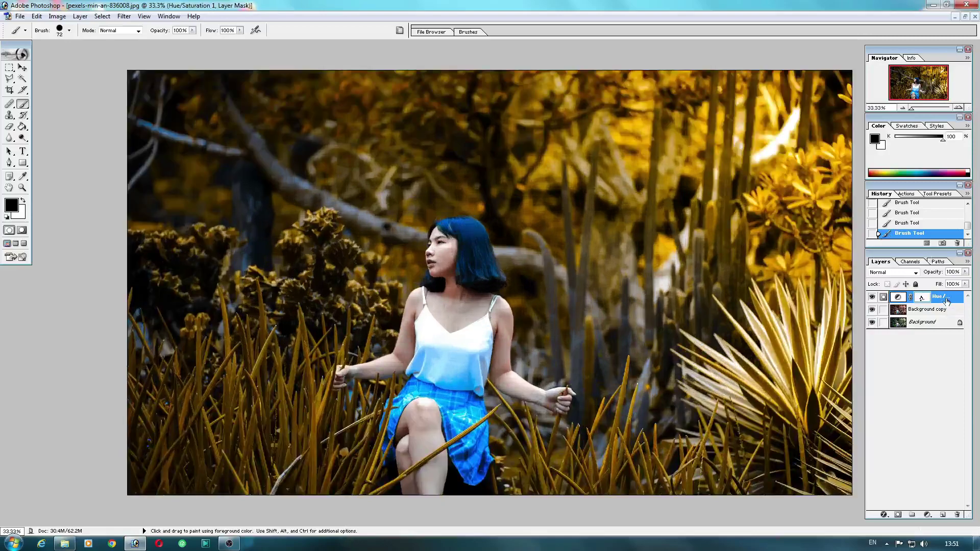
{"action": "key", "text": "ctrl+e"}
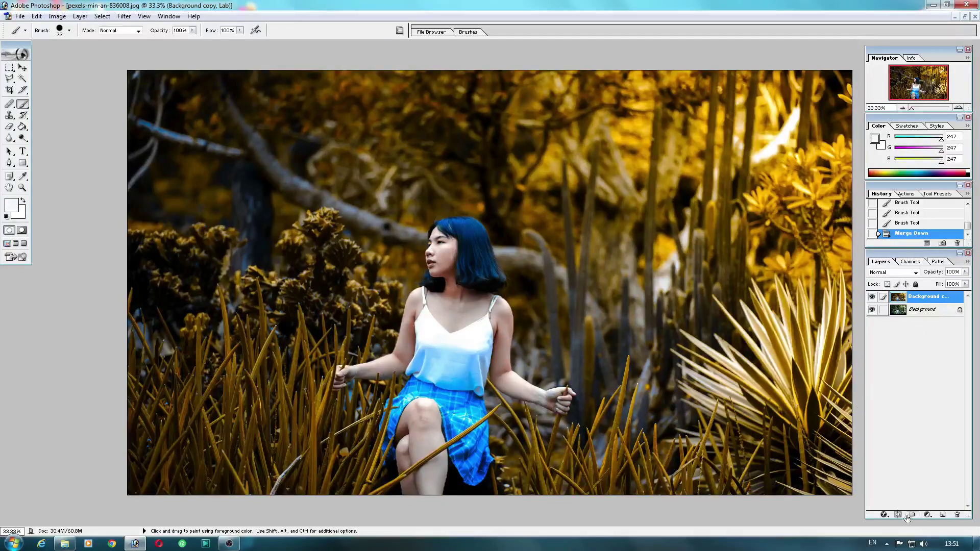
- Add a Hue/Saturation layer with Saturation about +22 and merge it into Background copy
{"action": "left_click", "coordinate": [927, 514]}
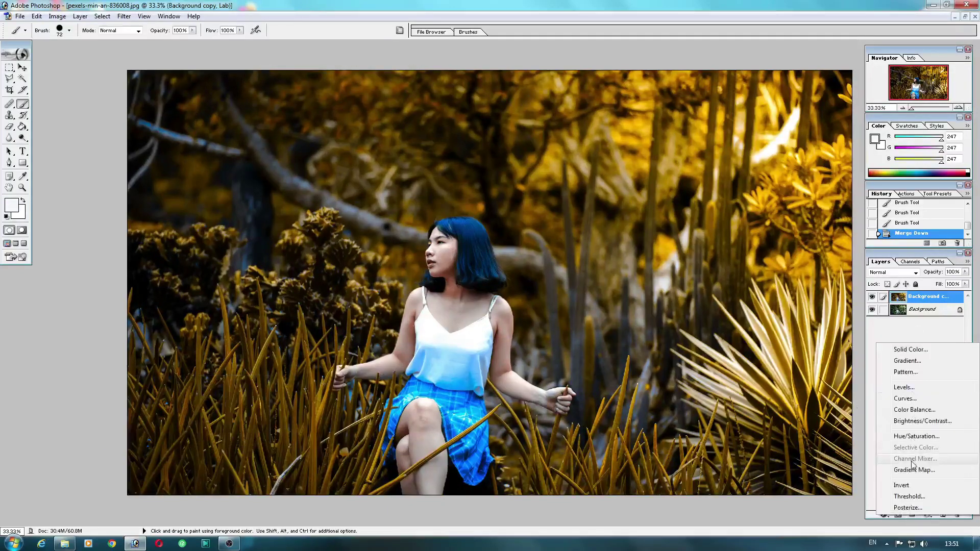
{"action": "left_click", "coordinate": [915, 437]}
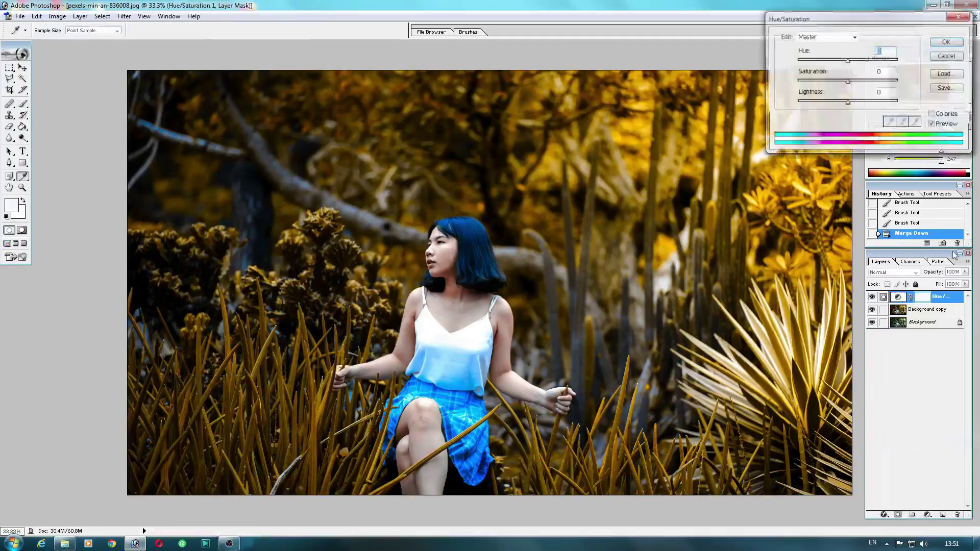
{"action": "left_click", "coordinate": [858, 80]}
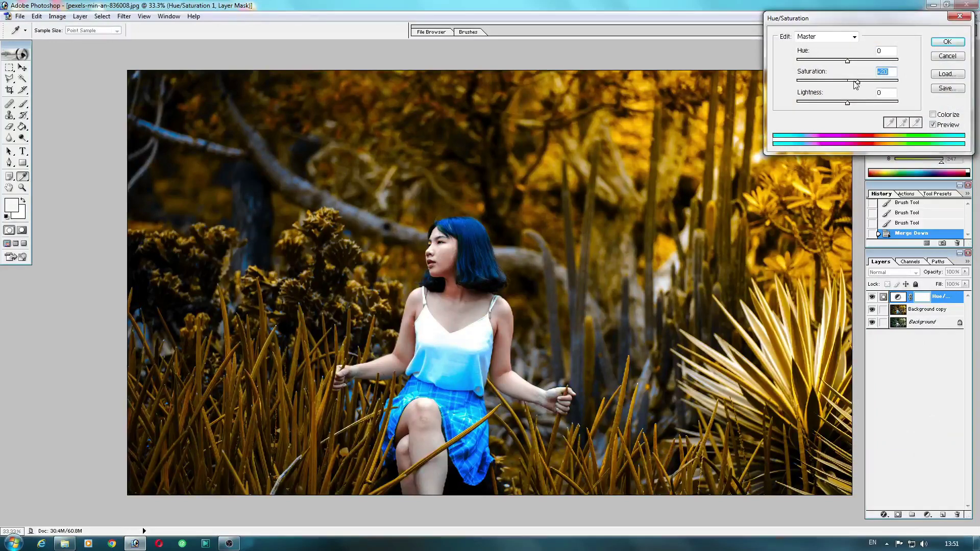
{"action": "left_click_drag", "start_coordinate": [858, 82], "coordinate": [860, 86]}
{"action": "left_click", "coordinate": [938, 40]}
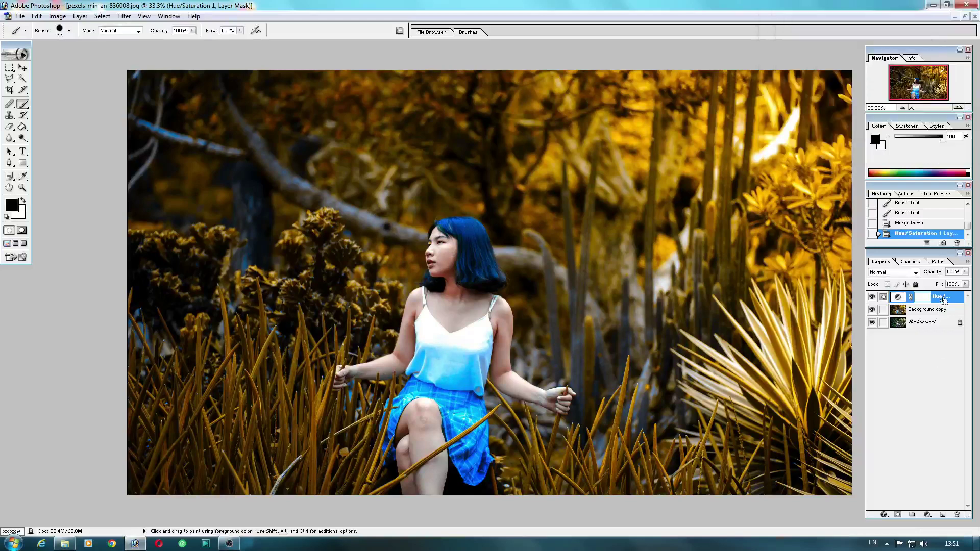
{"action": "key", "text": "ctrl+e"}
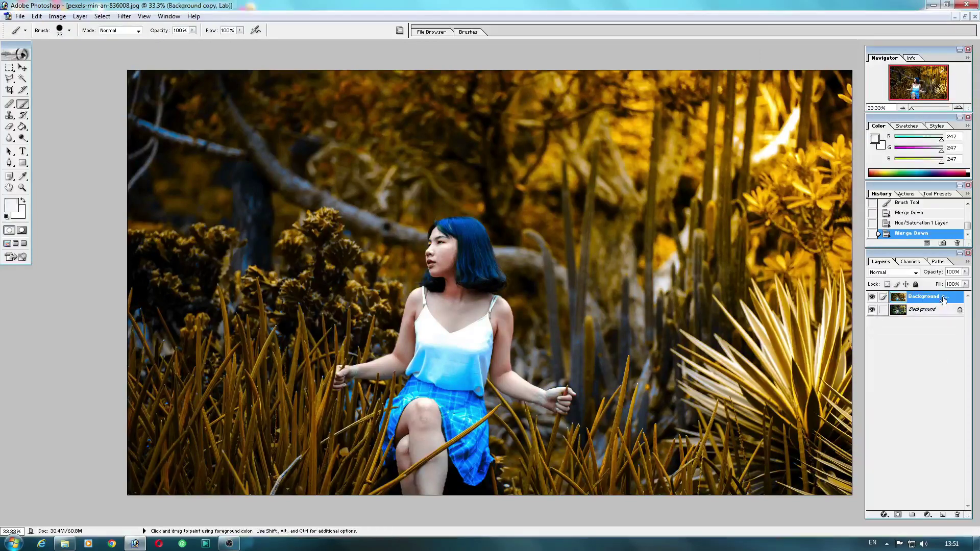
- Toggle Background copy's visibility to compare before/after, leave the edit showing, then switch to OBS
{"action": "double_click", "coordinate": [943, 298]}
{"action": "left_click", "coordinate": [902, 423]}
{"action": "left_click", "coordinate": [872, 297]}
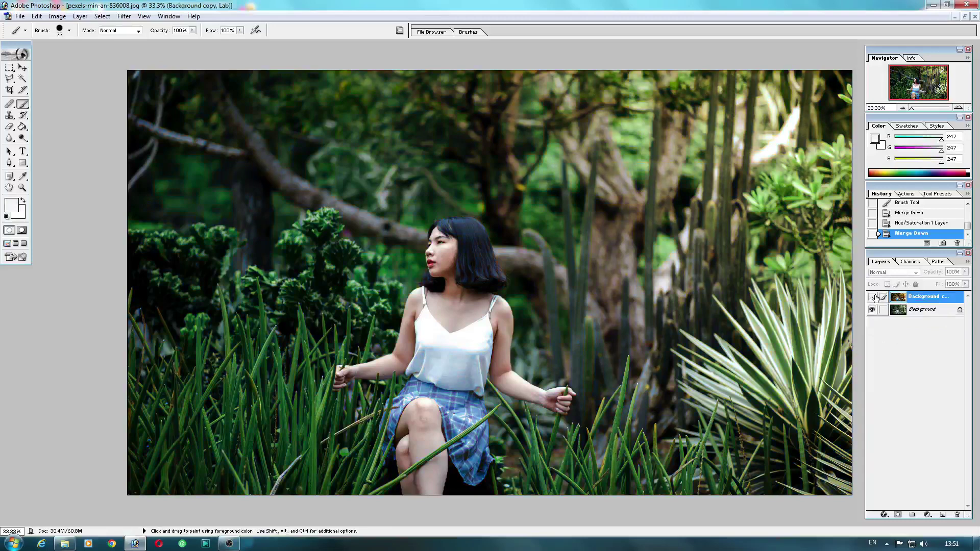
{"action": "left_click", "coordinate": [872, 297]}
{"action": "left_click", "coordinate": [872, 297]}
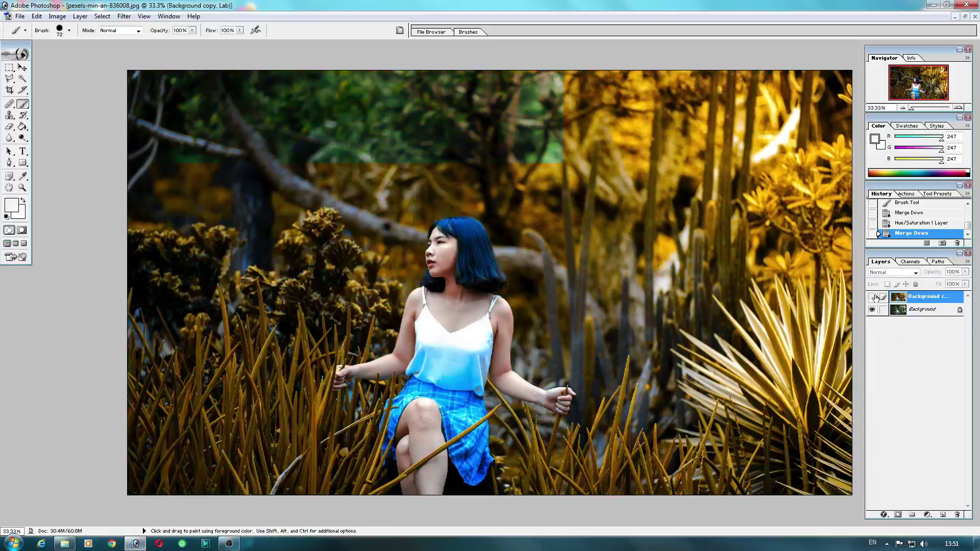
{"action": "left_click", "coordinate": [873, 296]}
{"action": "left_click", "coordinate": [873, 297]}
{"action": "left_click", "coordinate": [873, 297]}
{"action": "left_click", "coordinate": [873, 297]}
{"action": "left_click", "coordinate": [872, 297]}
{"action": "left_click", "coordinate": [873, 297]}
{"action": "left_click", "coordinate": [873, 297]}
{"action": "left_click", "coordinate": [873, 297]}
{"action": "left_click", "coordinate": [873, 297]}
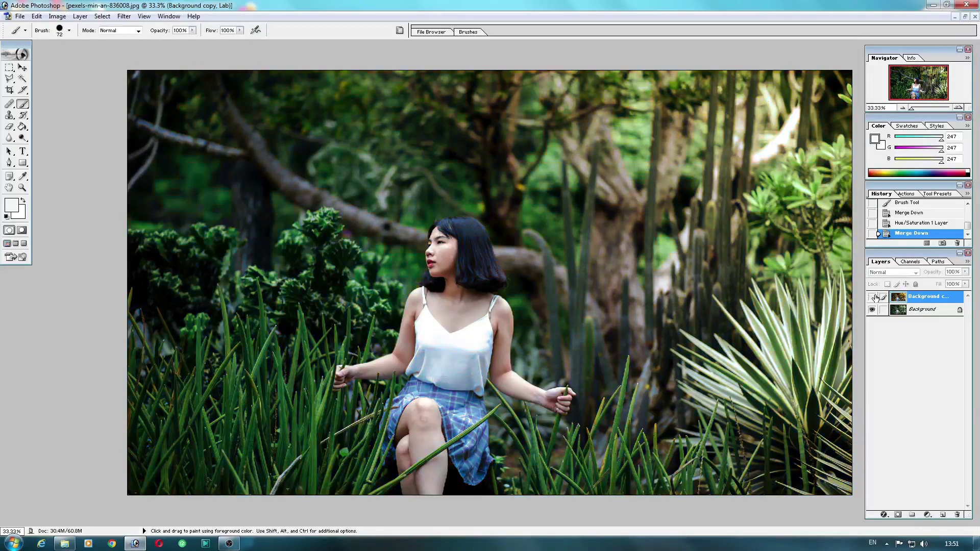
{"action": "left_click", "coordinate": [873, 297]}
{"action": "left_click", "coordinate": [874, 297]}
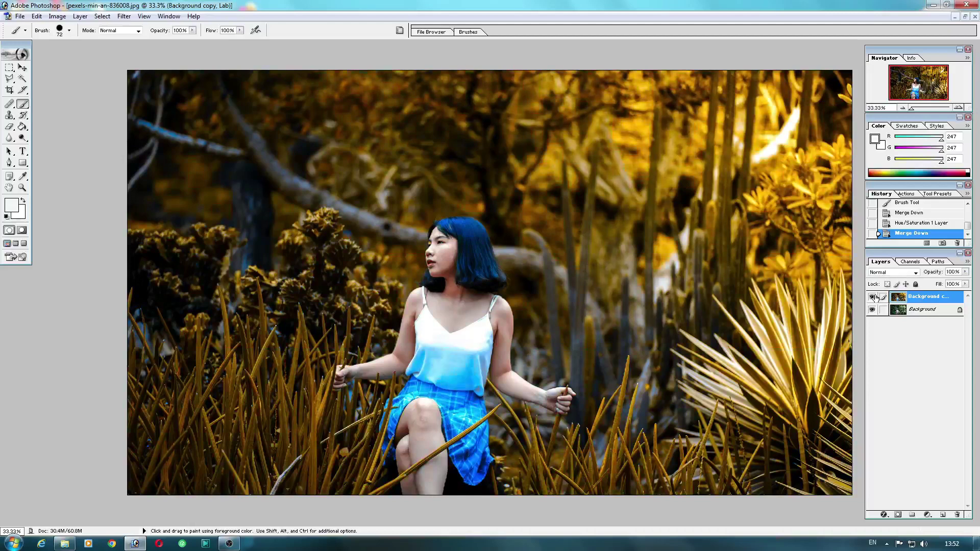
{"action": "left_click", "coordinate": [873, 297]}
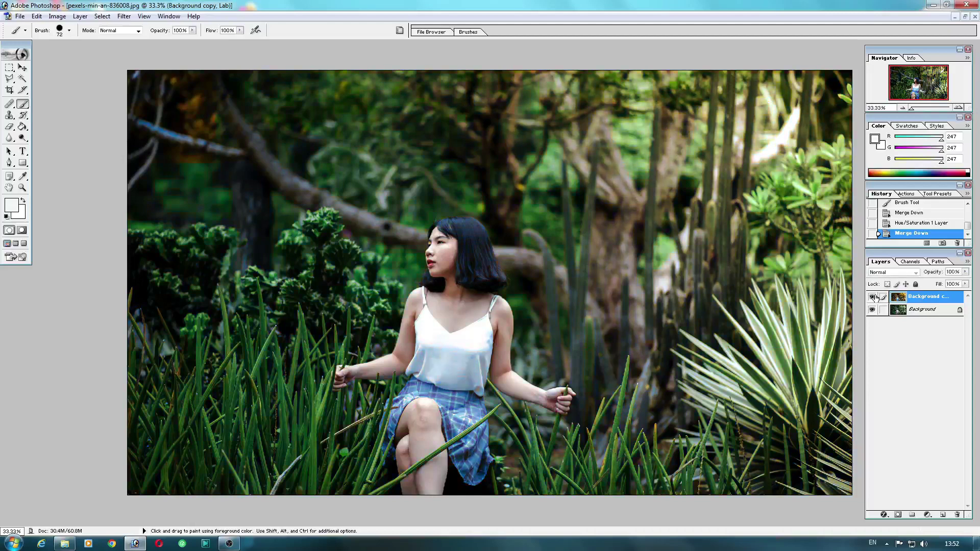
{"action": "left_click", "coordinate": [874, 297]}
{"action": "left_click", "coordinate": [873, 297]}
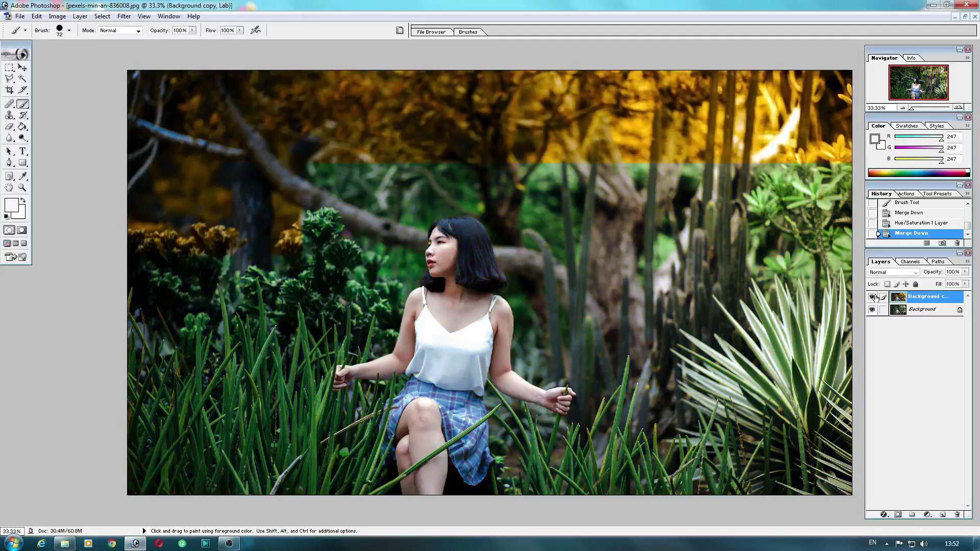
{"action": "left_click", "coordinate": [228, 544]}
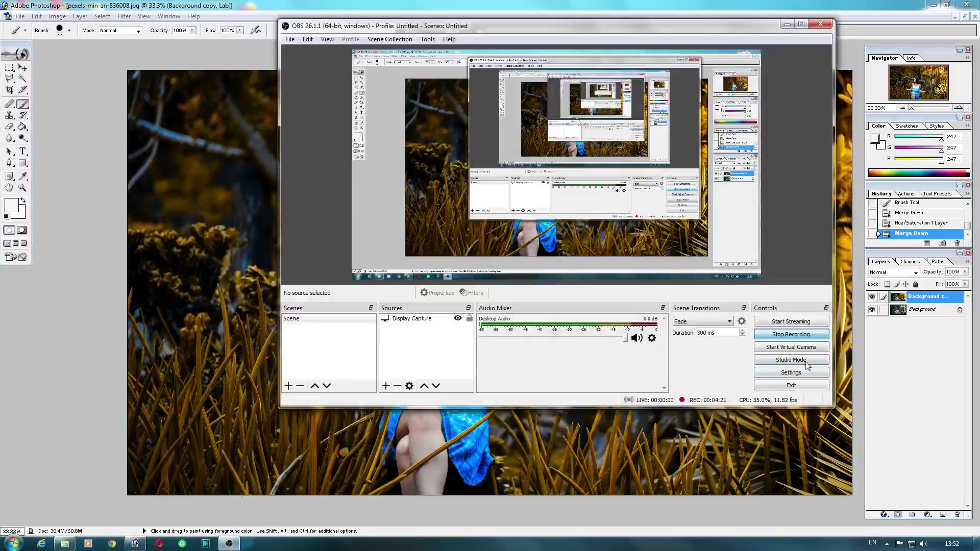